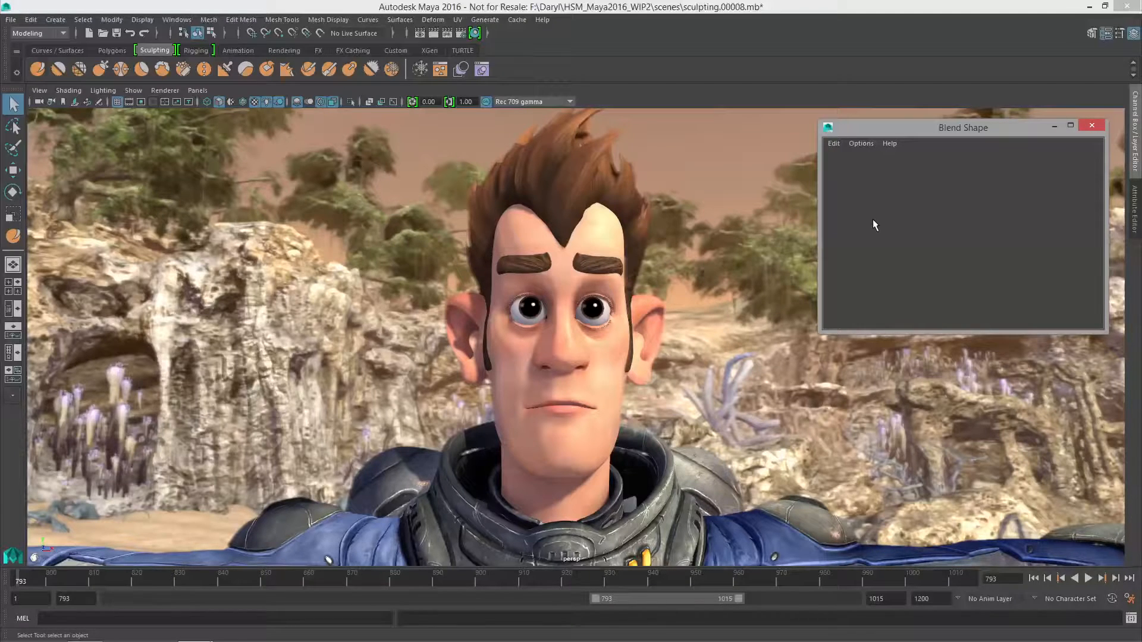
Create a blend shape on the head mesh and add four new targets to it.
{"action": "left_click", "coordinate": [588, 369]}
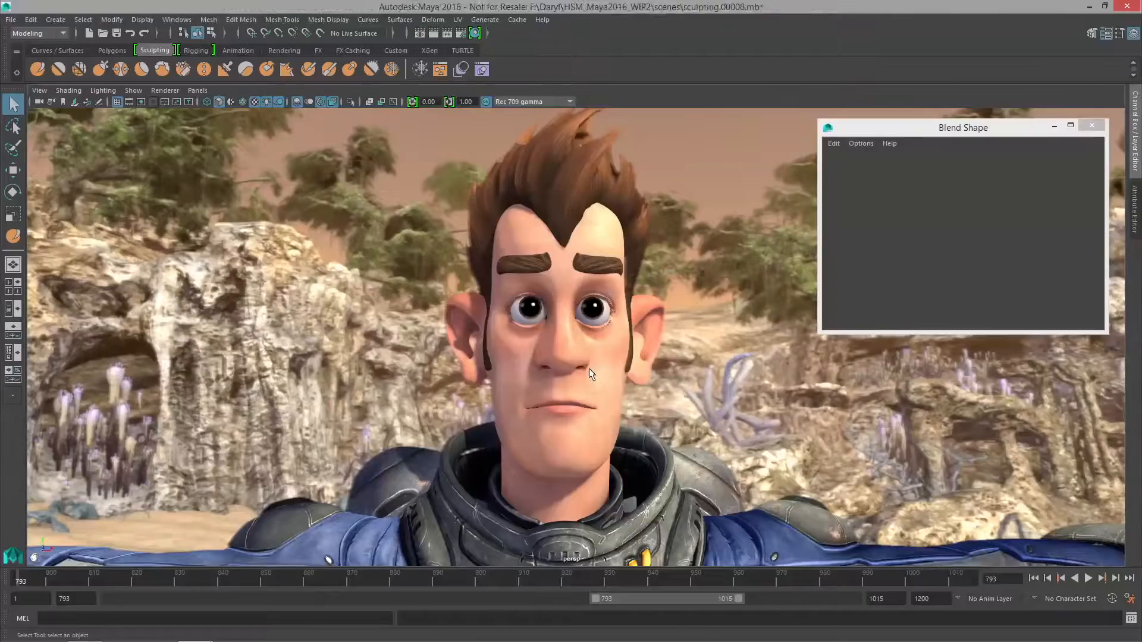
{"action": "left_click", "coordinate": [462, 70]}
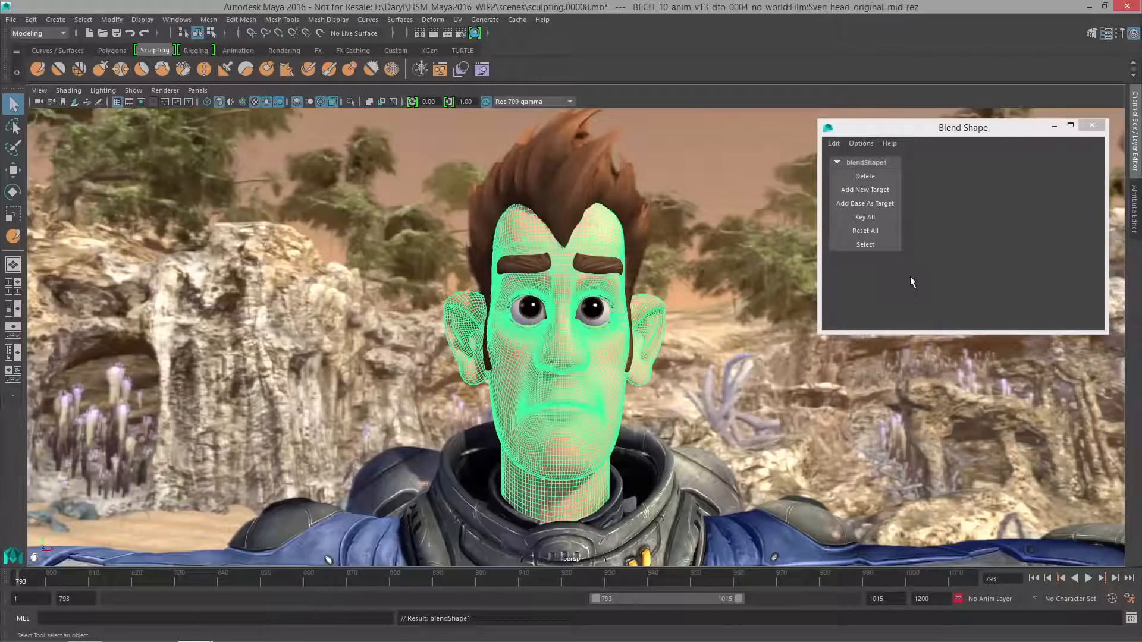
{"action": "left_click", "coordinate": [865, 189]}
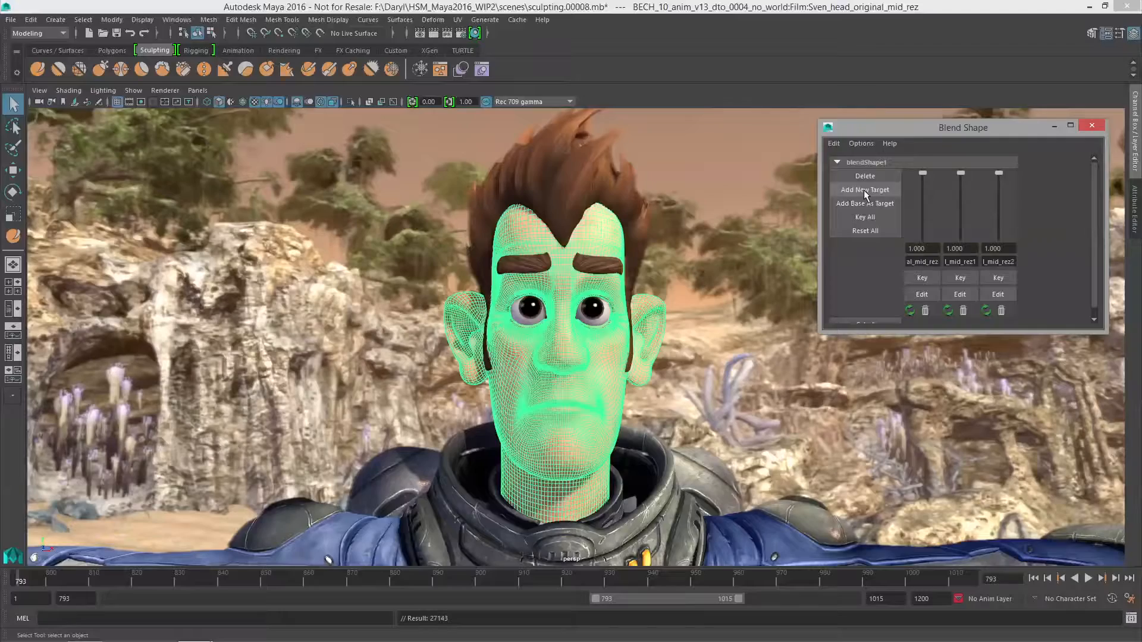
{"action": "left_click", "coordinate": [864, 189]}
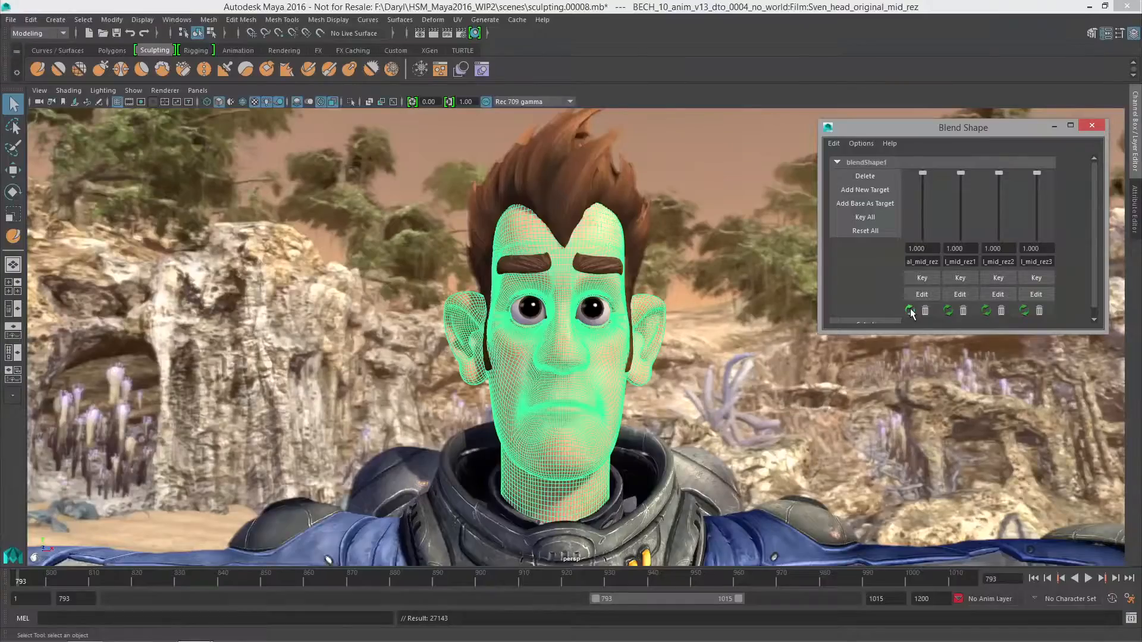
Enable editing of the first blend shape target and reshape the Sculpt tool's volume falloff curve.
{"action": "left_click", "coordinate": [922, 294]}
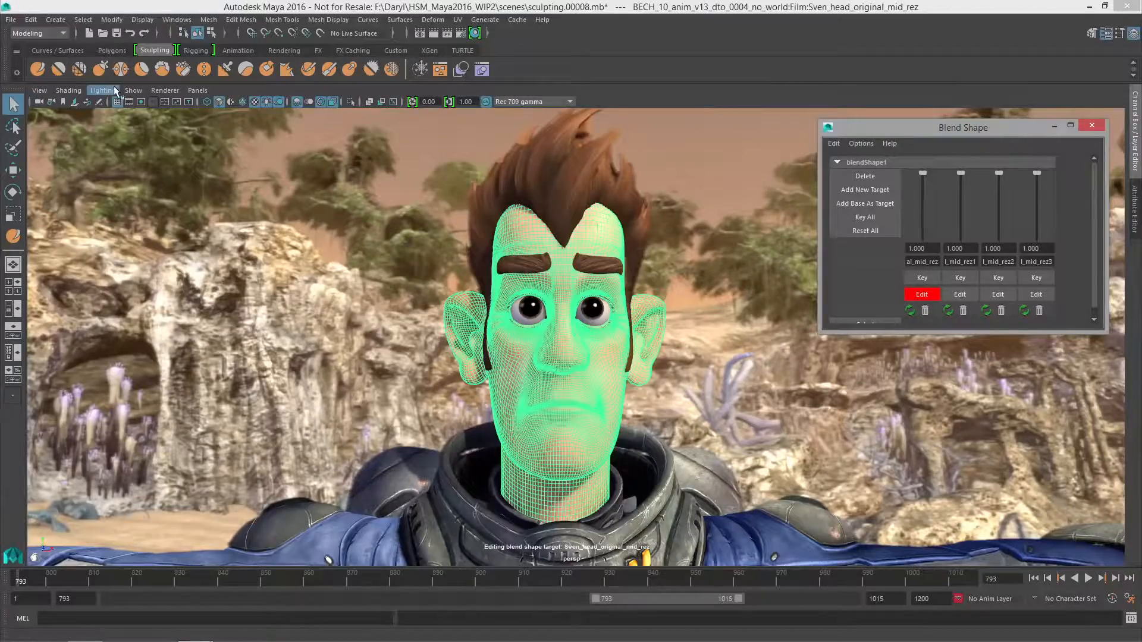
{"action": "double_click", "coordinate": [38, 69]}
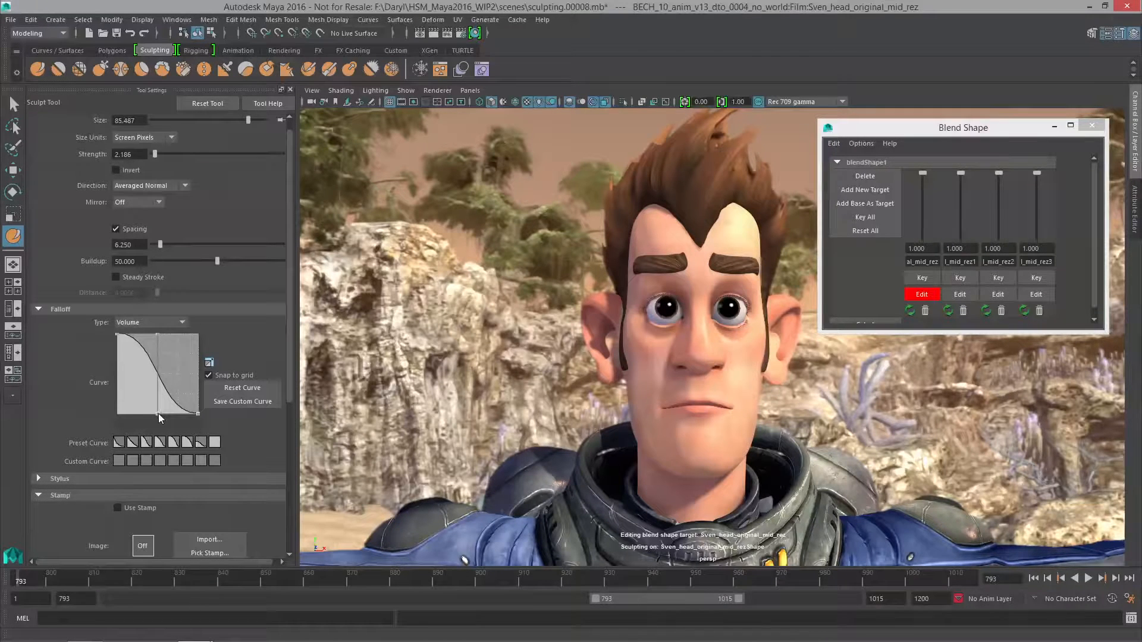
{"action": "left_click_drag", "start_coordinate": [158, 414], "coordinate": [153, 399]}
{"action": "scroll", "coordinate": [289, 357], "scroll_direction": "down", "scroll_amount": 3}
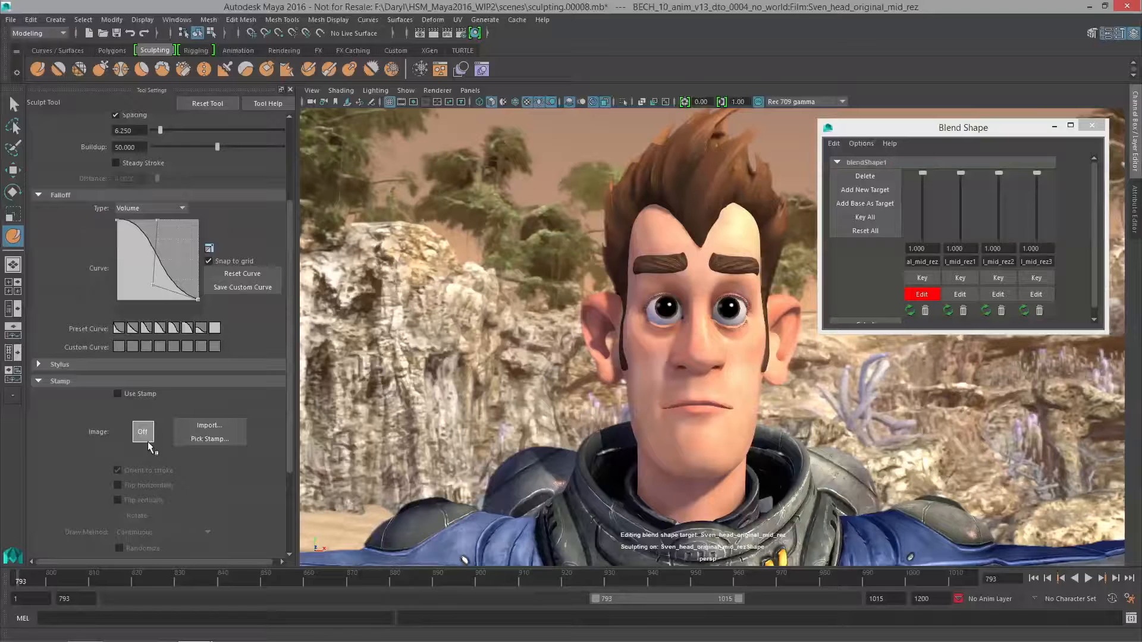
Examine the sculpting options and the available sculpt brush types over the head mesh.
{"action": "left_click_drag", "start_coordinate": [663, 334], "coordinate": [610, 332], "text": "alt"}
{"action": "right_click_drag", "start_coordinate": [610, 332], "coordinate": [609, 331], "text": "alt"}
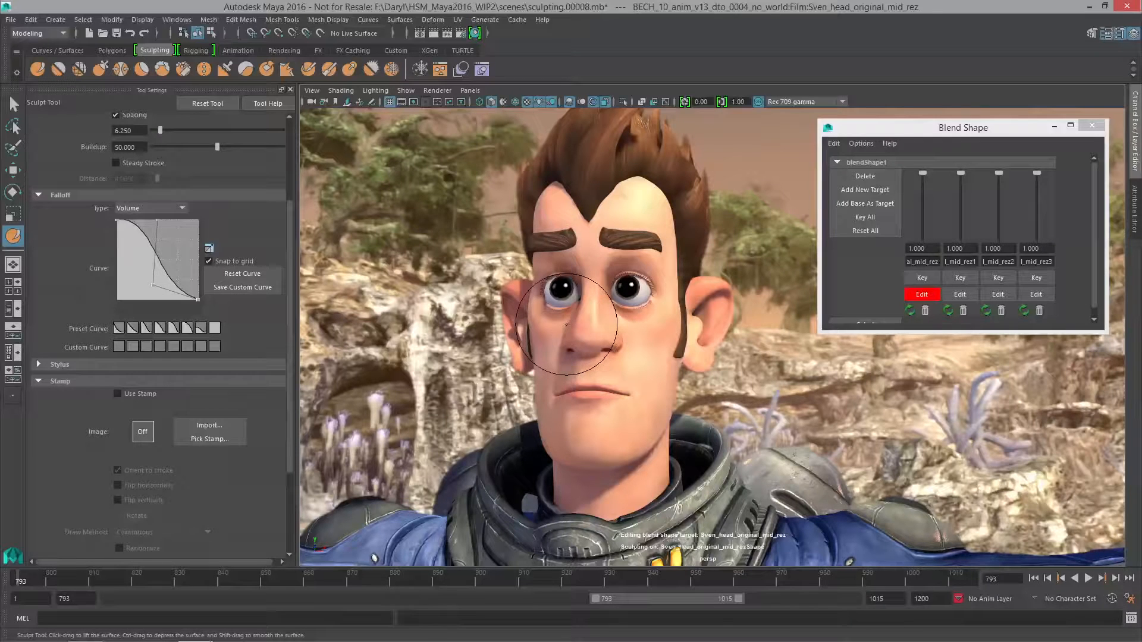
{"action": "right_click", "coordinate": [637, 375]}
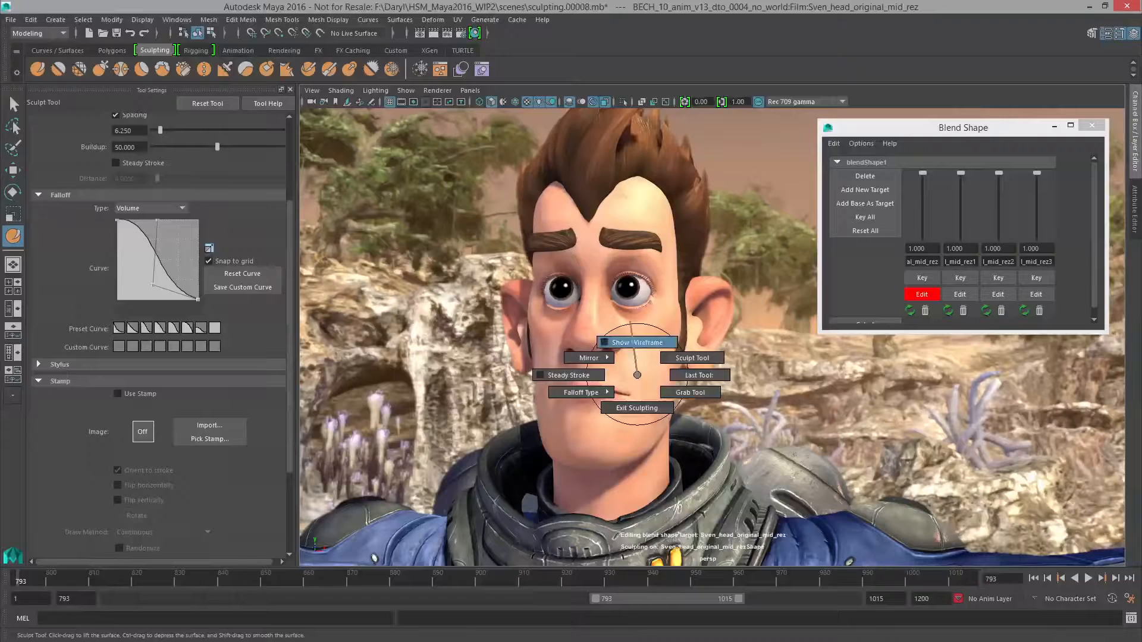
{"action": "left_click", "coordinate": [637, 342]}
{"action": "right_click", "coordinate": [637, 370]}
{"action": "right_click_drag", "start_coordinate": [637, 368], "coordinate": [632, 336]}
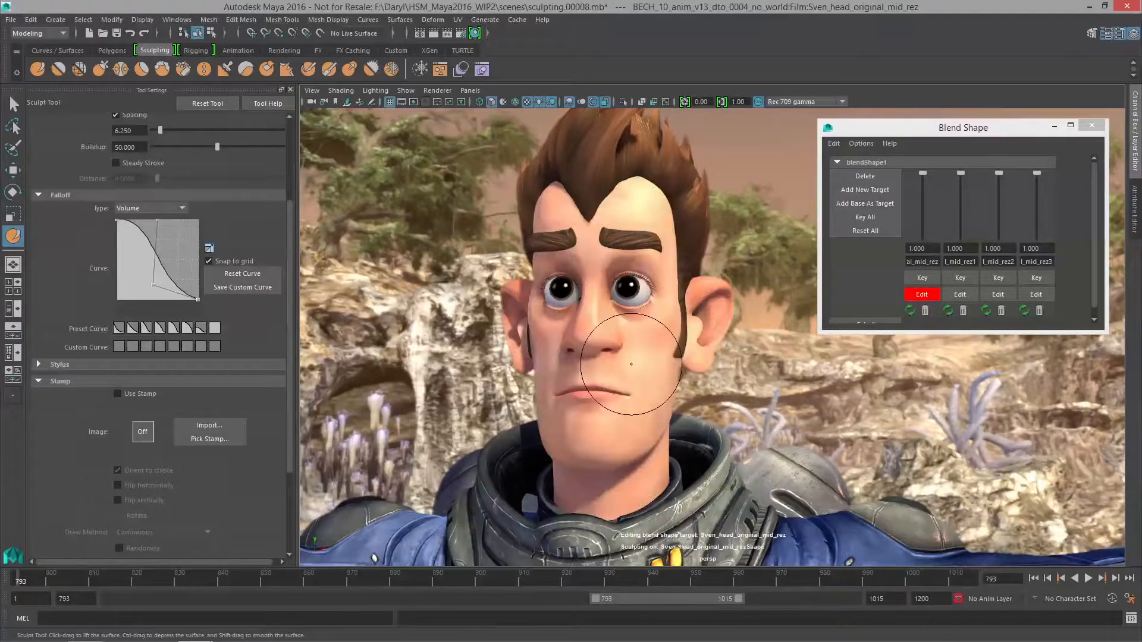
{"action": "right_click", "coordinate": [634, 366]}
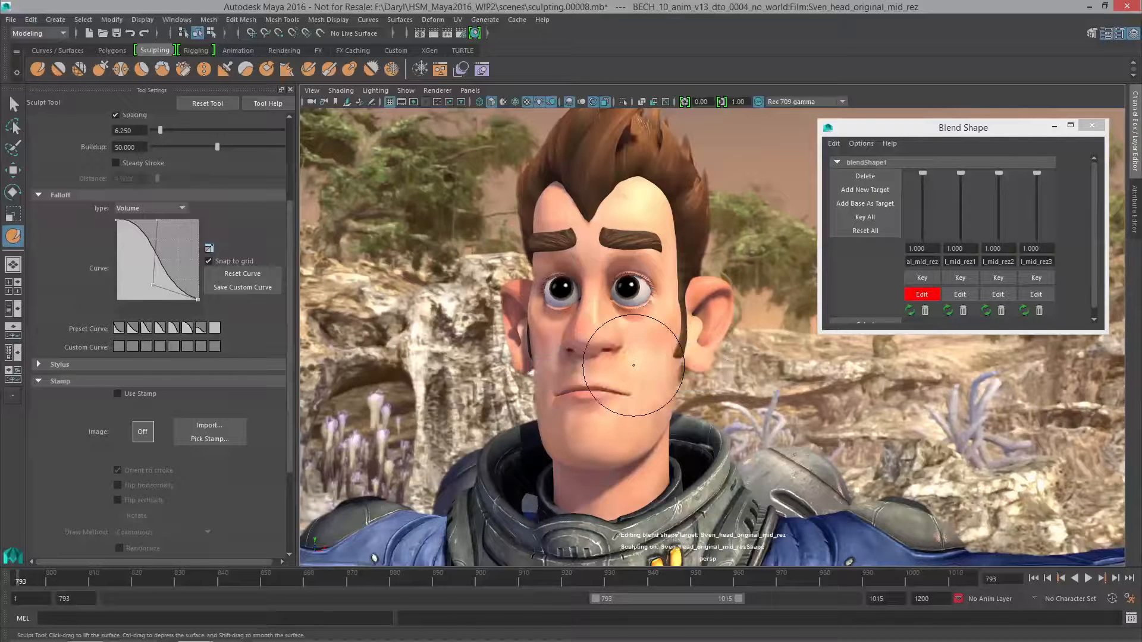
{"action": "right_click", "coordinate": [637, 361], "text": "shift"}
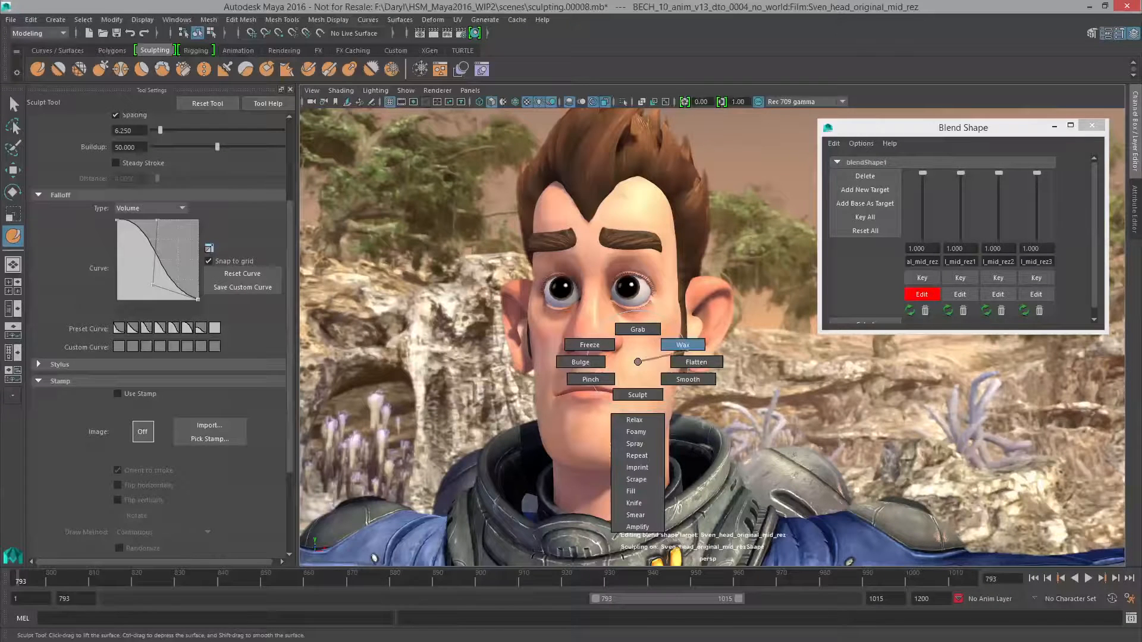
{"action": "left_click", "coordinate": [637, 360]}
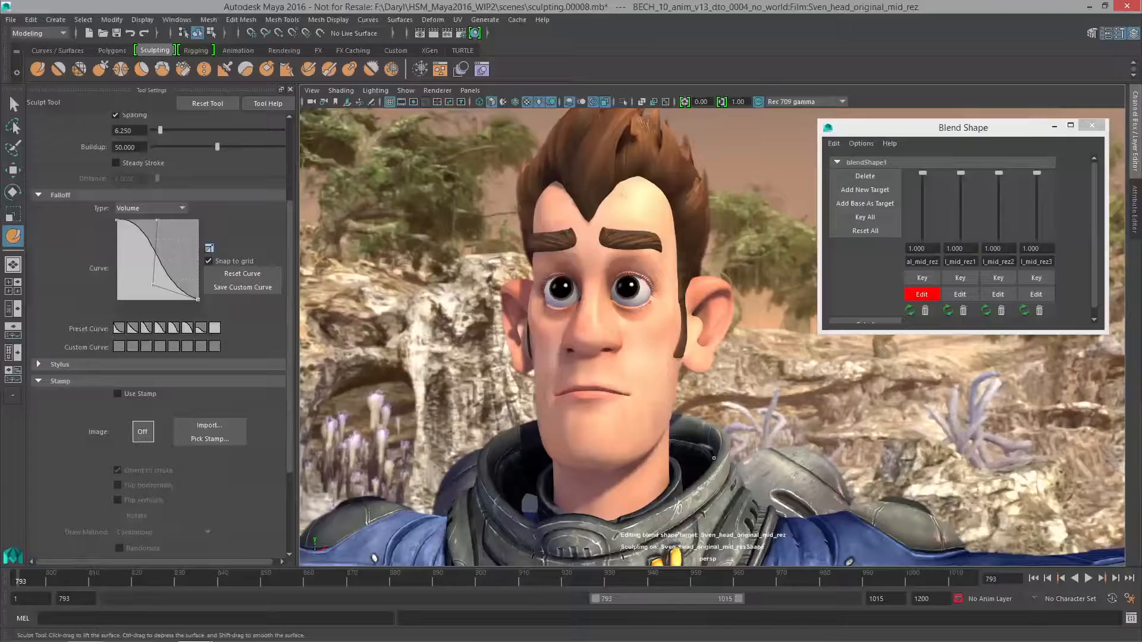
Sculpt a fuller chin and jaw on the first target with brush mirroring on and an adjusted brush strength.
{"action": "mouse_move", "coordinate": [625, 419]}
{"action": "left_mouse_down", "text": "alt"}
{"action": "mouse_move", "coordinate": [588, 407]}
{"action": "mouse_move", "coordinate": [630, 424]}
{"action": "mouse_move", "coordinate": [605, 426]}
{"action": "left_mouse_up", "text": "alt"}
{"action": "middle_click_drag", "start_coordinate": [604, 426], "coordinate": [573, 414], "text": "alt"}
{"action": "mouse_move", "coordinate": [573, 414]}
{"action": "left_mouse_down", "text": "alt"}
{"action": "mouse_move", "coordinate": [611, 426]}
{"action": "mouse_move", "coordinate": [625, 459]}
{"action": "left_mouse_up", "text": "alt"}
{"action": "right_click", "coordinate": [687, 403]}
{"action": "right_click_drag", "start_coordinate": [687, 403], "coordinate": [583, 361]}
{"action": "left_click_drag", "start_coordinate": [650, 450], "coordinate": [638, 441], "text": "alt"}
{"action": "key", "text": "m"}
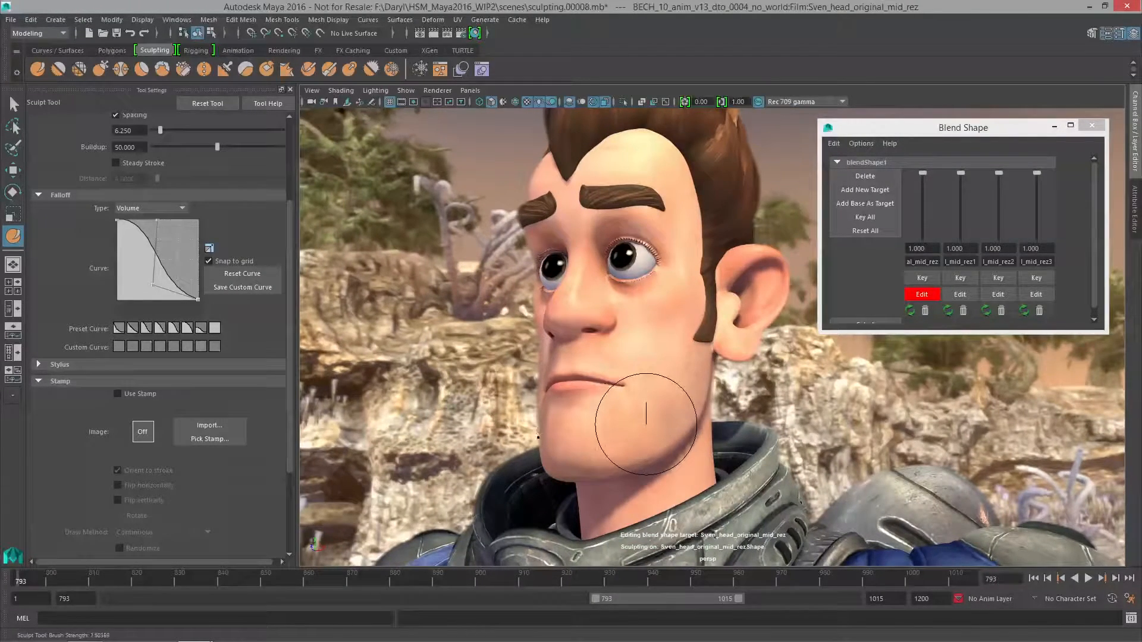
{"action": "left_click_drag", "start_coordinate": [677, 424], "coordinate": [615, 455]}
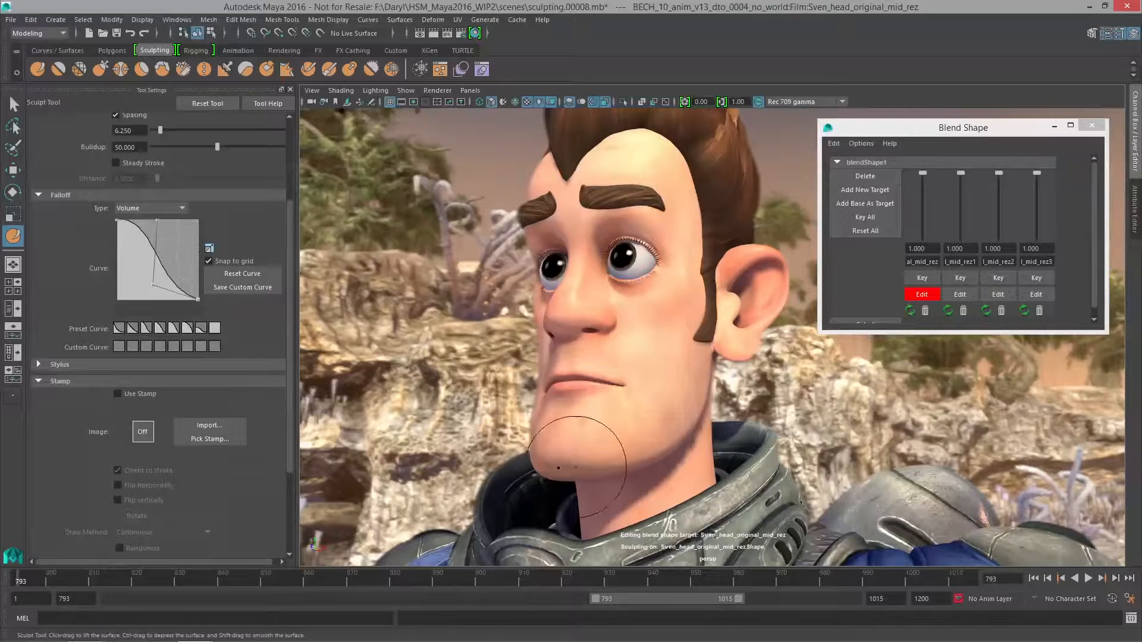
Compare the sculpted chin with the base face by varying the first target's weight between 0 and 1.
{"action": "left_click_drag", "start_coordinate": [923, 174], "coordinate": [917, 248]}
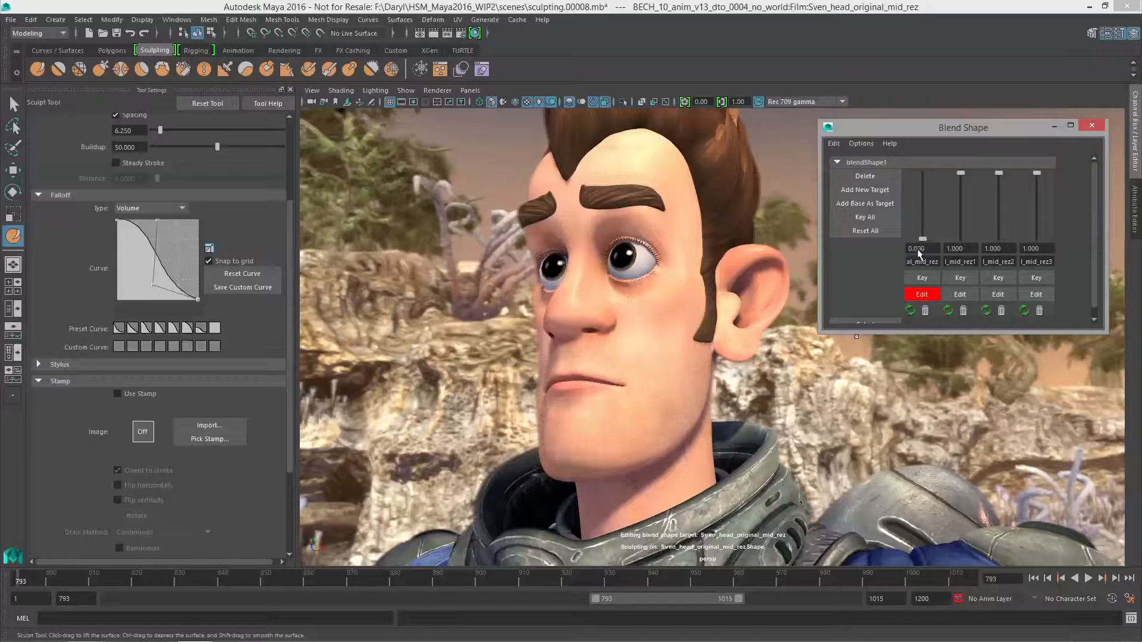
{"action": "left_click_drag", "start_coordinate": [919, 205], "coordinate": [919, 172]}
{"action": "left_click_drag", "start_coordinate": [923, 223], "coordinate": [917, 244]}
{"action": "left_click_drag", "start_coordinate": [921, 188], "coordinate": [923, 169]}
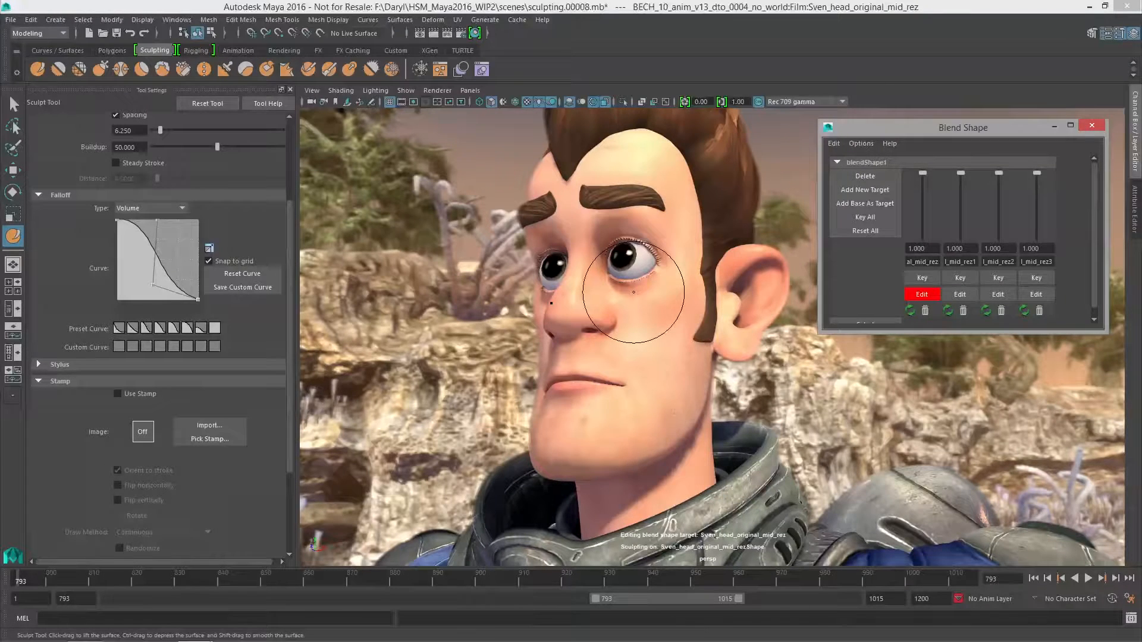
{"action": "left_click_drag", "start_coordinate": [584, 382], "coordinate": [650, 386], "text": "alt"}
{"action": "middle_click_drag", "start_coordinate": [675, 391], "coordinate": [630, 379], "text": "alt"}
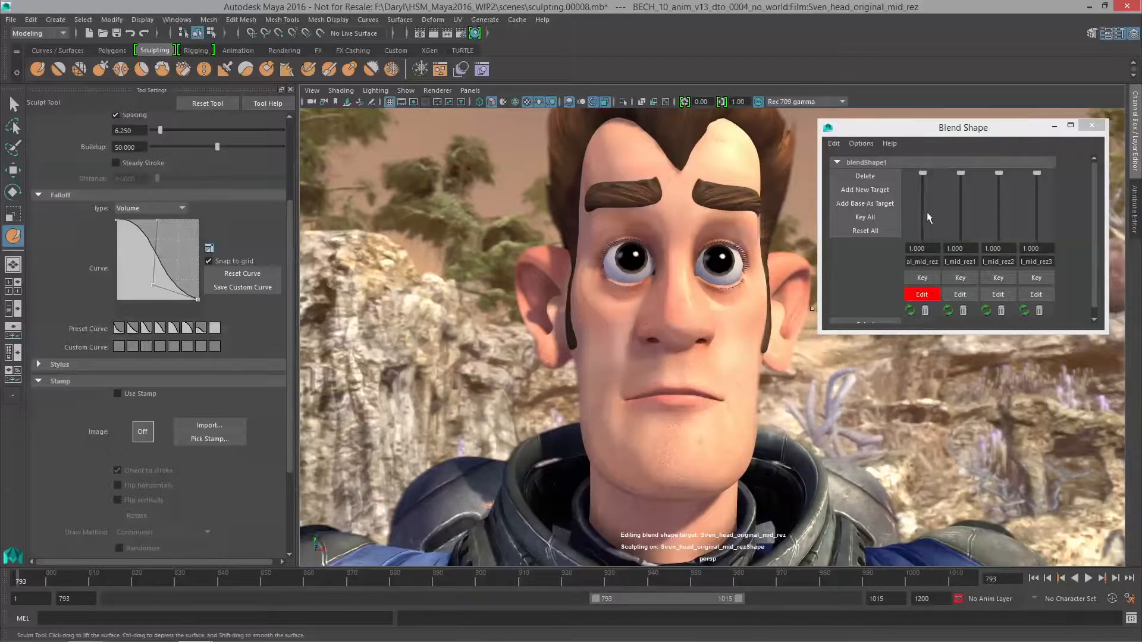
Set the first target's weight to 0 and switch to the Grab tool for editing the second target.
{"action": "left_click_drag", "start_coordinate": [923, 175], "coordinate": [944, 248]}
{"action": "left_click", "coordinate": [960, 295]}
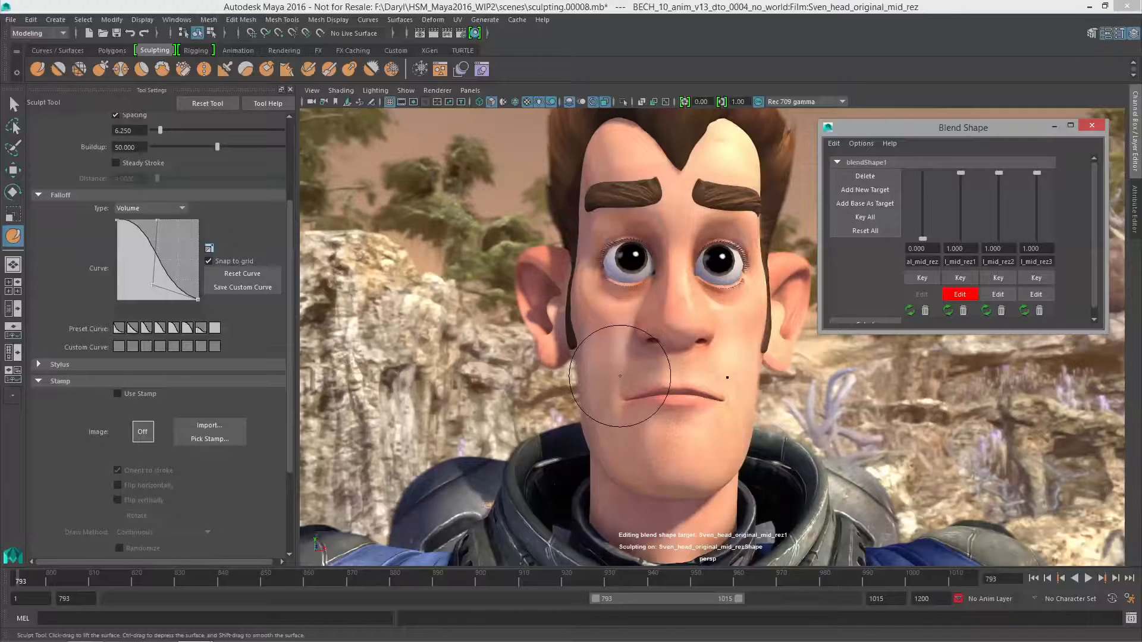
{"action": "right_click", "coordinate": [622, 369]}
{"action": "mouse_move", "coordinate": [622, 369]}
{"action": "right_mouse_down"}
{"action": "mouse_move", "coordinate": [583, 343]}
{"action": "mouse_move", "coordinate": [662, 412]}
{"action": "right_mouse_up"}
{"action": "right_click", "coordinate": [624, 388]}
Pull one corner of the mouth upward on the second target to form a smirk.
{"action": "mouse_move", "coordinate": [650, 411]}
{"action": "left_mouse_down", "text": "alt"}
{"action": "mouse_move", "coordinate": [668, 423]}
{"action": "mouse_move", "coordinate": [624, 376]}
{"action": "left_mouse_up", "text": "alt"}
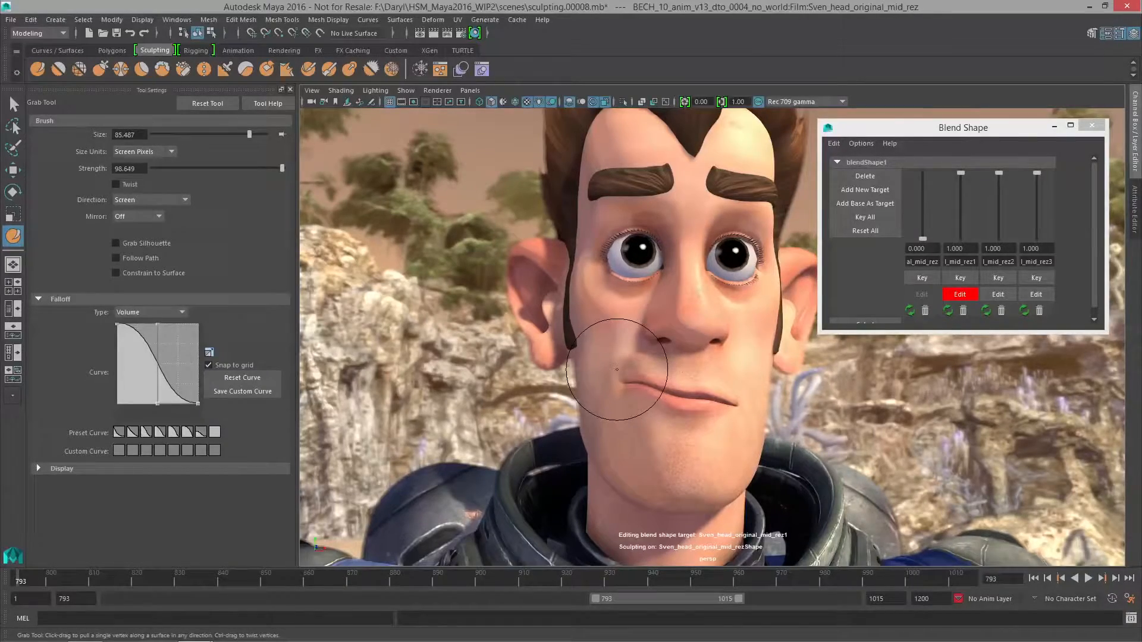
{"action": "left_click_drag", "start_coordinate": [617, 369], "coordinate": [623, 375]}
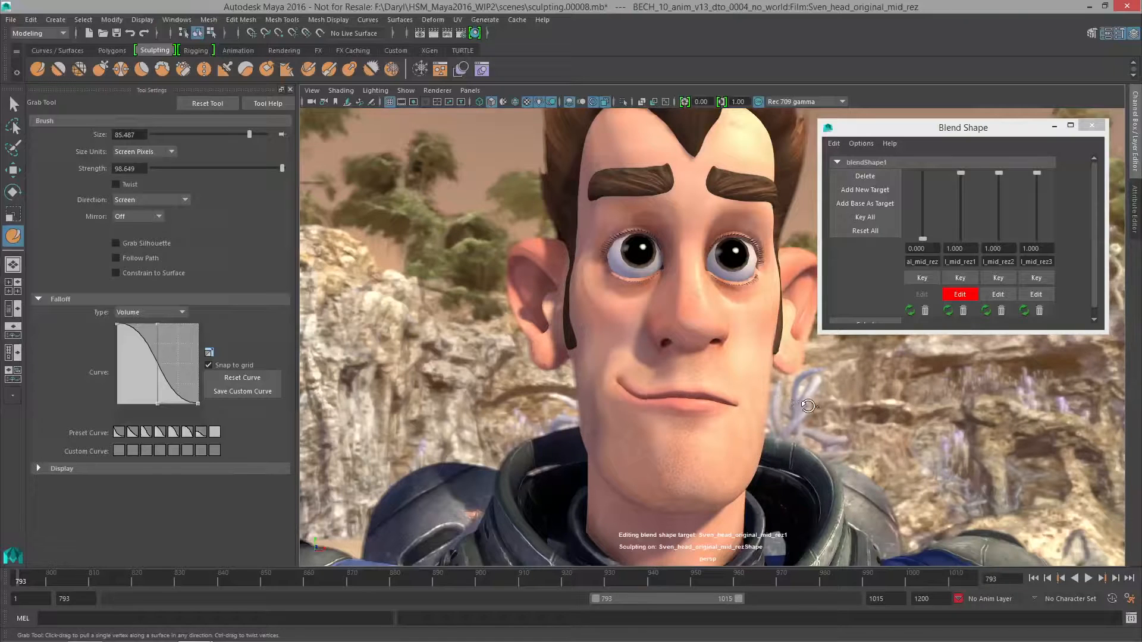
{"action": "key", "text": "ctrl+z"}
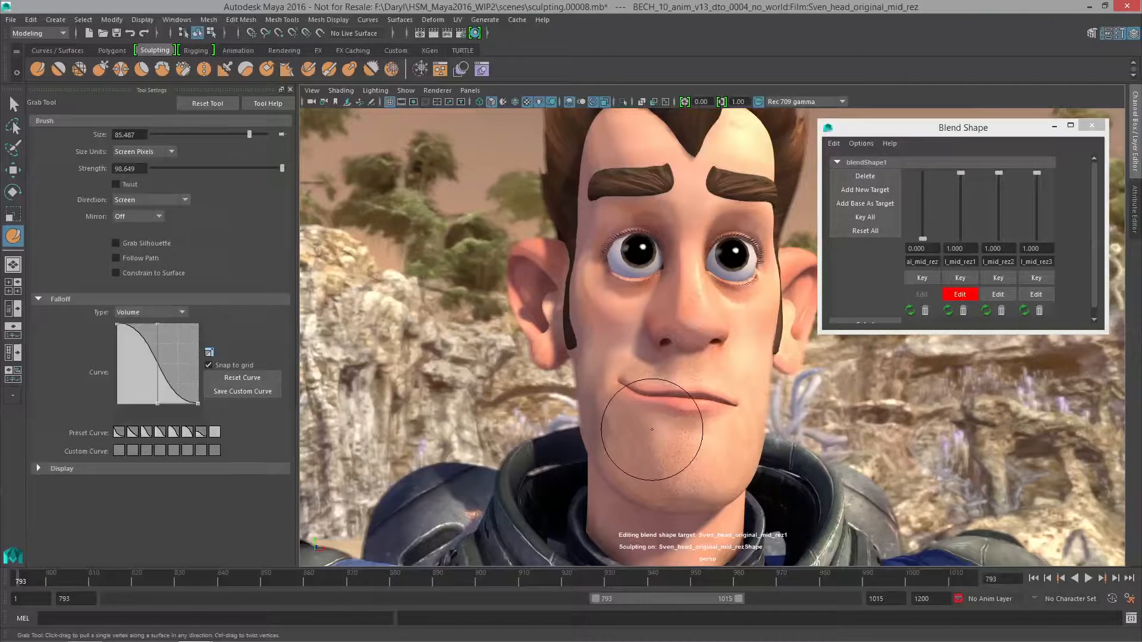
{"action": "left_click_drag", "start_coordinate": [672, 381], "coordinate": [674, 420], "text": "alt"}
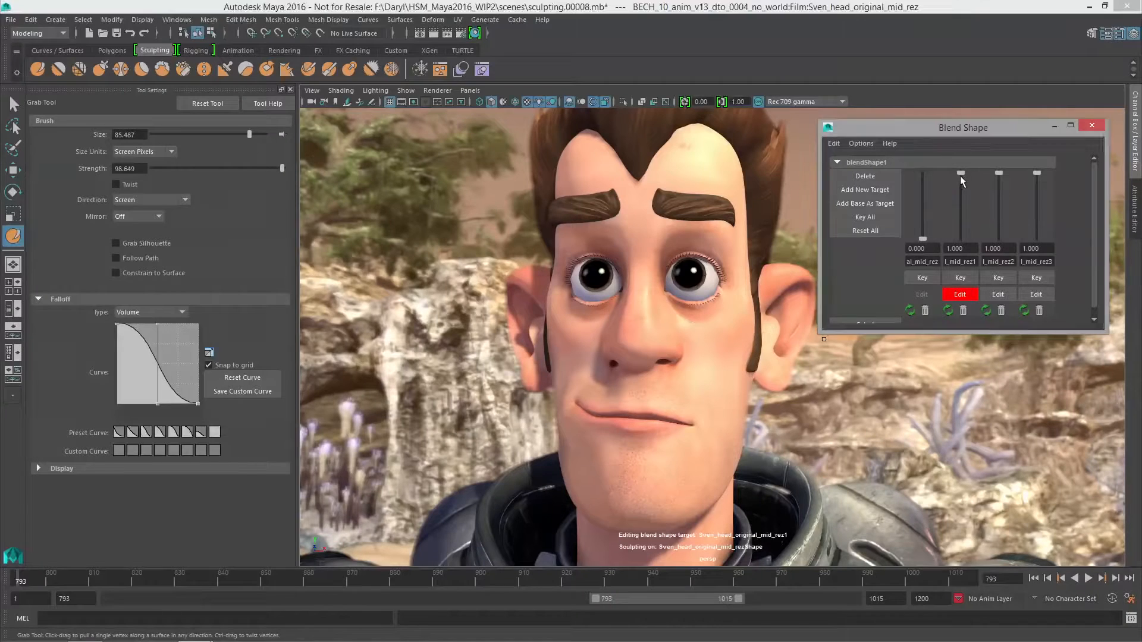
Set the second target's weight to 0 and enable editing of the third target.
{"action": "left_click_drag", "start_coordinate": [961, 173], "coordinate": [962, 246]}
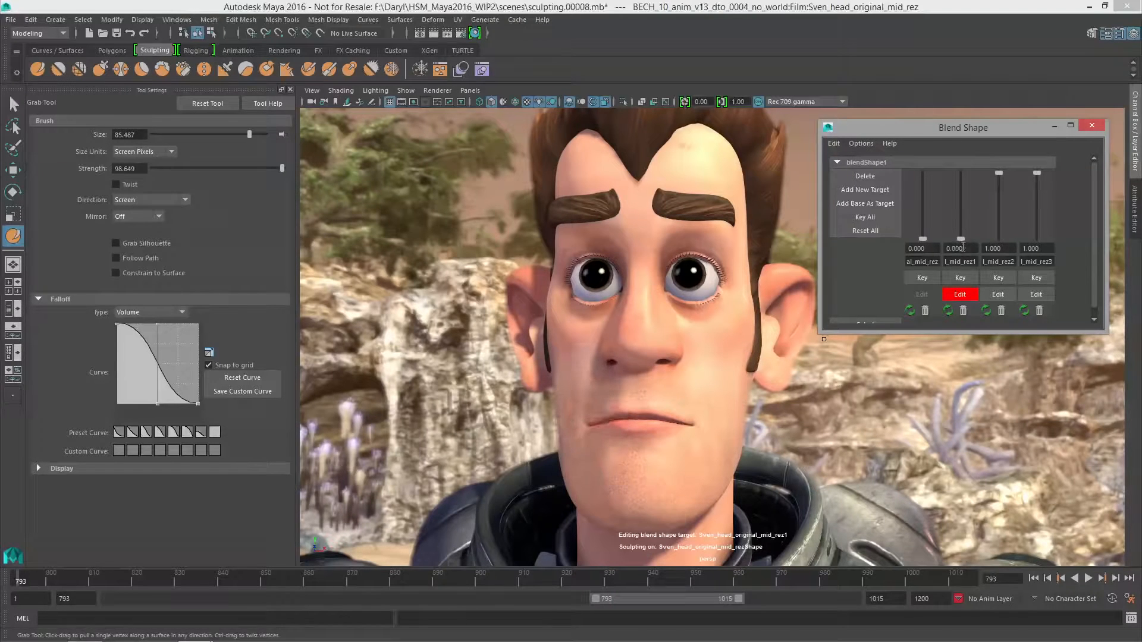
{"action": "left_click", "coordinate": [997, 295]}
{"action": "left_click_drag", "start_coordinate": [660, 363], "coordinate": [688, 382], "text": "alt"}
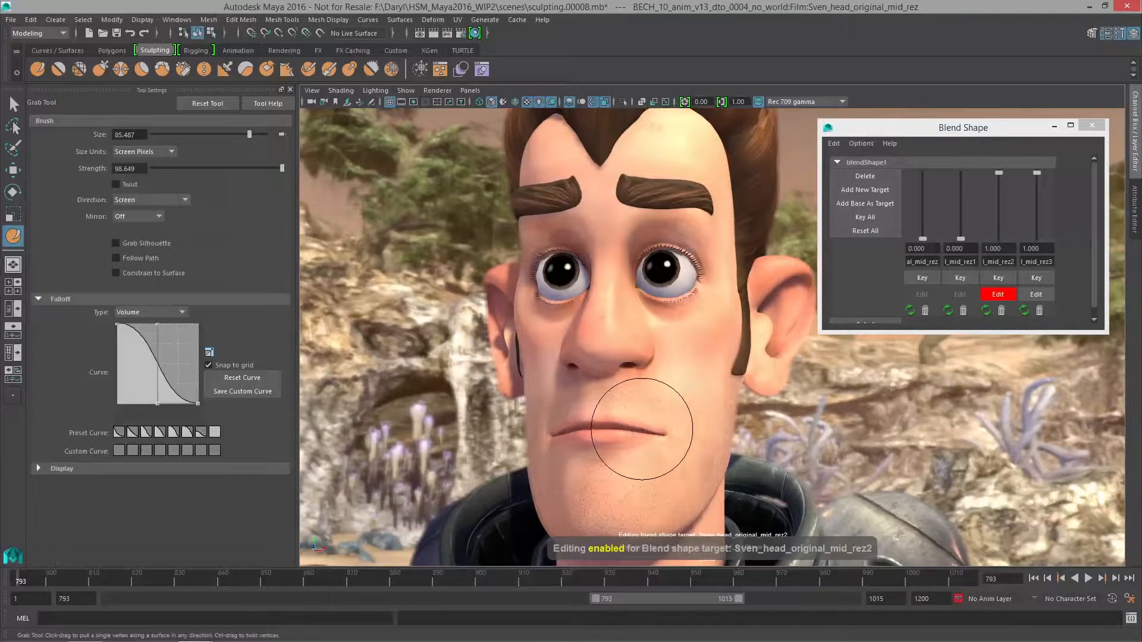
Change the Grab tool's falloff type to Surface and pull the upper lip up to part the lips.
{"action": "left_click_drag", "start_coordinate": [633, 425], "coordinate": [635, 405]}
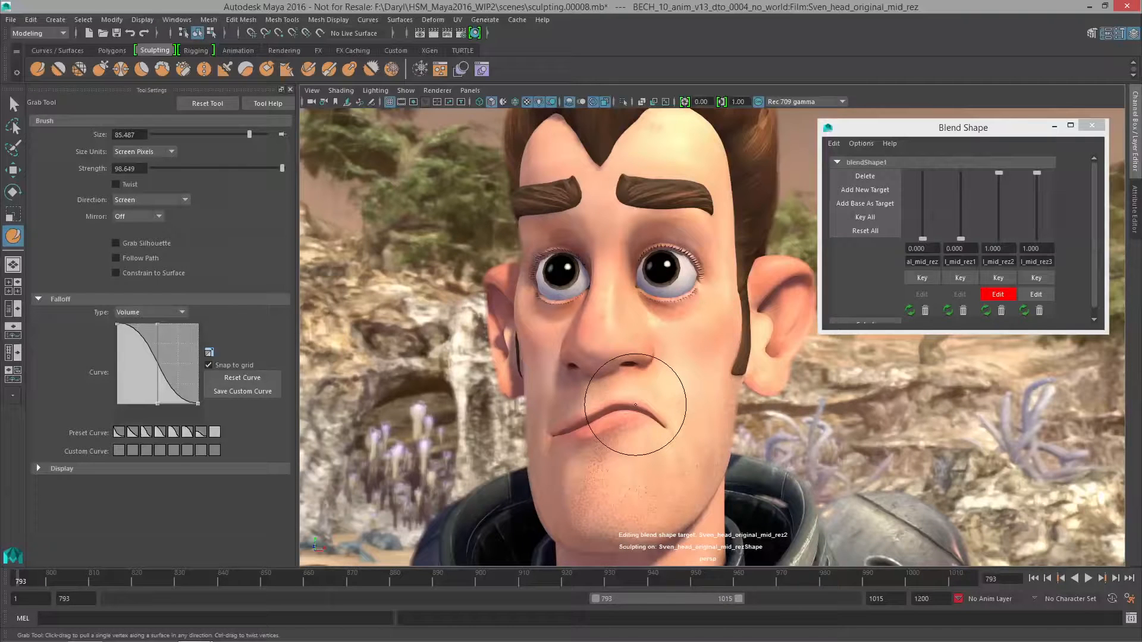
{"action": "key", "text": "ctrl+z"}
{"action": "left_click_drag", "start_coordinate": [633, 410], "coordinate": [594, 426]}
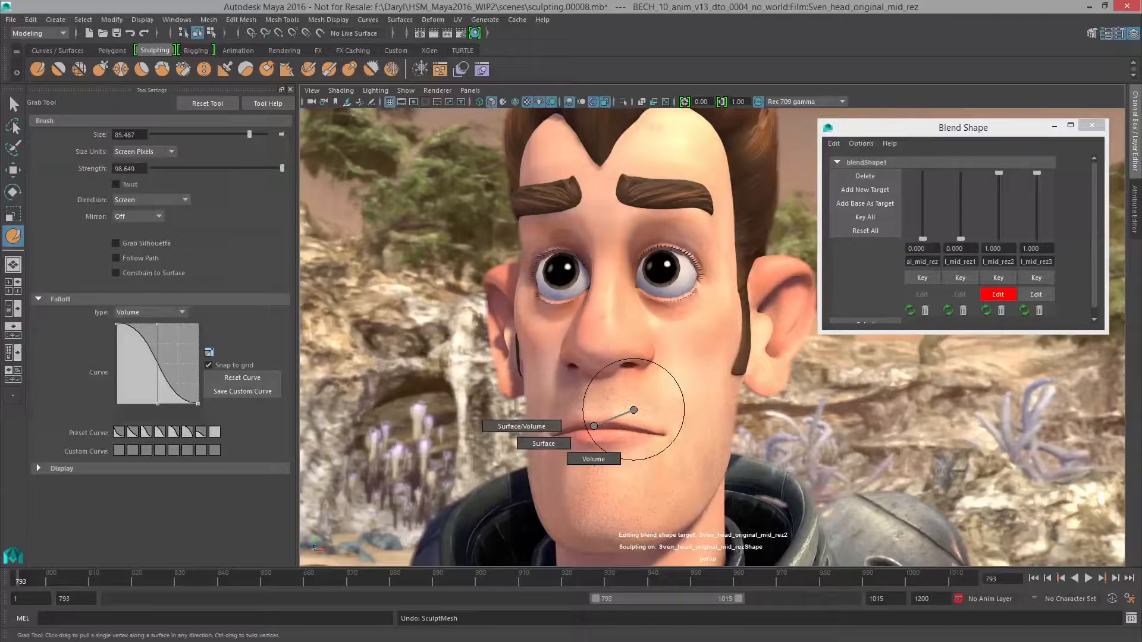
{"action": "mouse_move", "coordinate": [593, 425]}
{"action": "left_mouse_down"}
{"action": "mouse_move", "coordinate": [634, 433]}
{"action": "mouse_move", "coordinate": [639, 406]}
{"action": "left_mouse_up"}
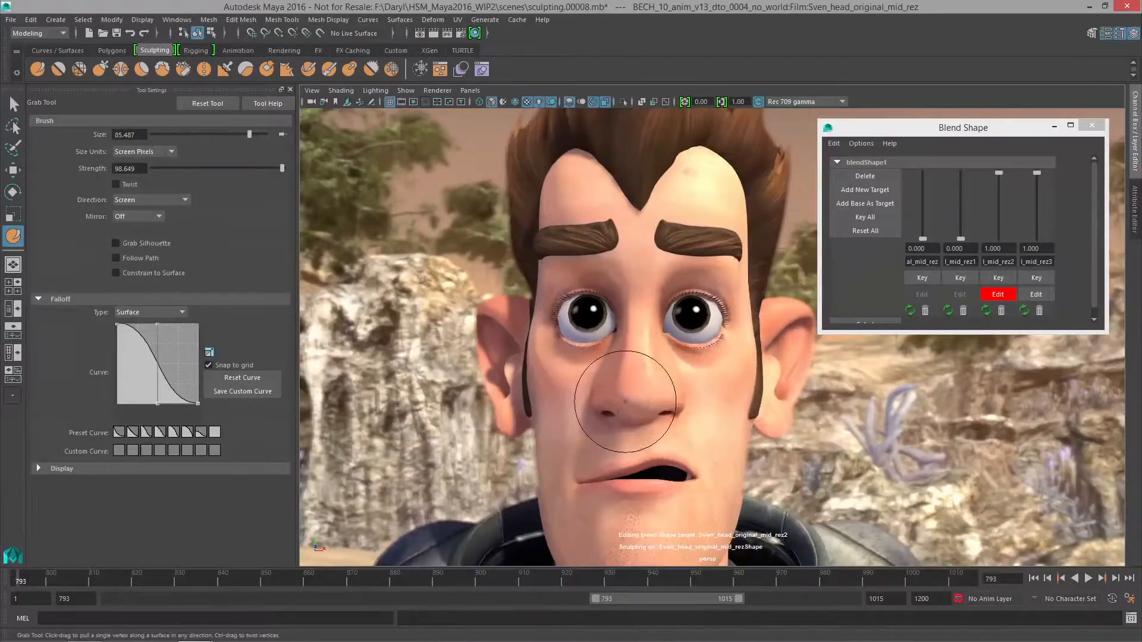
Bind the eyebrows to the head mesh with a Wrap deformer.
{"action": "right_click_drag", "start_coordinate": [709, 387], "coordinate": [666, 390], "text": "alt"}
{"action": "left_click_drag", "start_coordinate": [666, 389], "coordinate": [633, 419], "text": "alt"}
{"action": "mouse_move", "coordinate": [628, 421]}
{"action": "right_mouse_down", "text": "alt"}
{"action": "mouse_move", "coordinate": [662, 426]}
{"action": "mouse_move", "coordinate": [645, 427]}
{"action": "right_mouse_up", "text": "alt"}
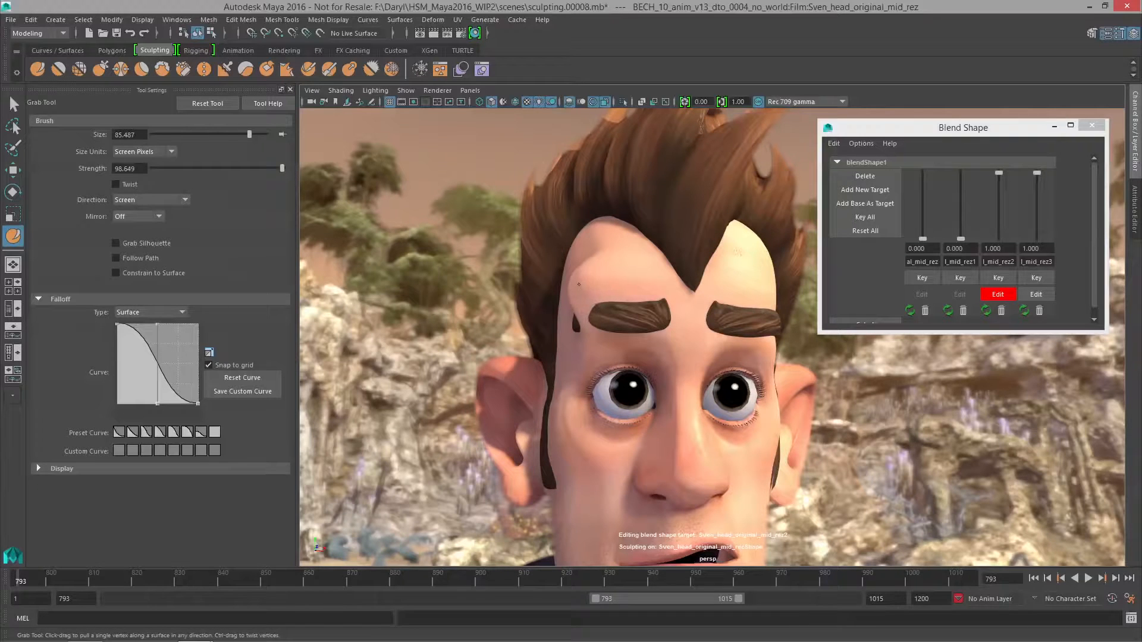
{"action": "mouse_move", "coordinate": [594, 285]}
{"action": "left_mouse_down", "text": "alt"}
{"action": "mouse_move", "coordinate": [614, 316]}
{"action": "mouse_move", "coordinate": [637, 276]}
{"action": "mouse_move", "coordinate": [662, 269]}
{"action": "left_mouse_up", "text": "alt"}
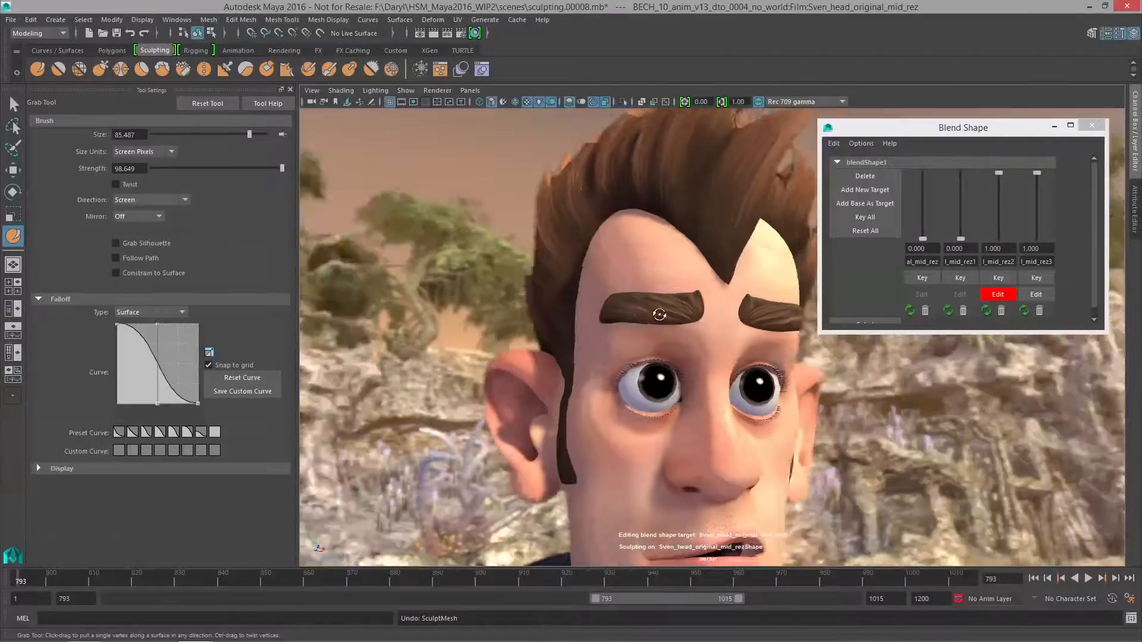
{"action": "key", "text": "w"}
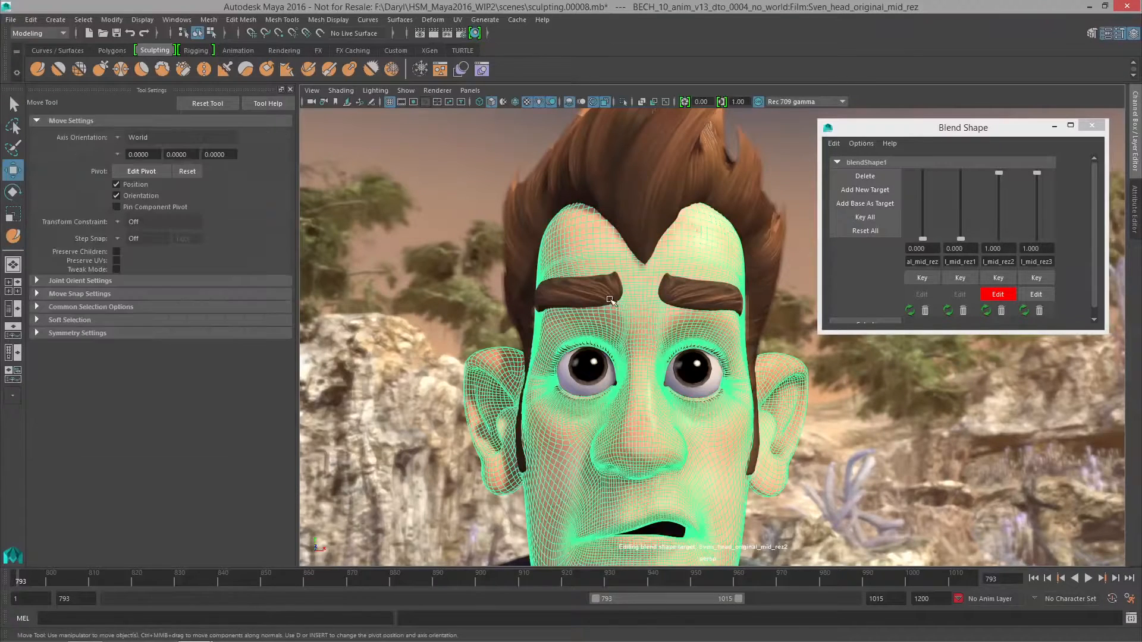
{"action": "left_click", "coordinate": [602, 298]}
{"action": "key", "text": "f"}
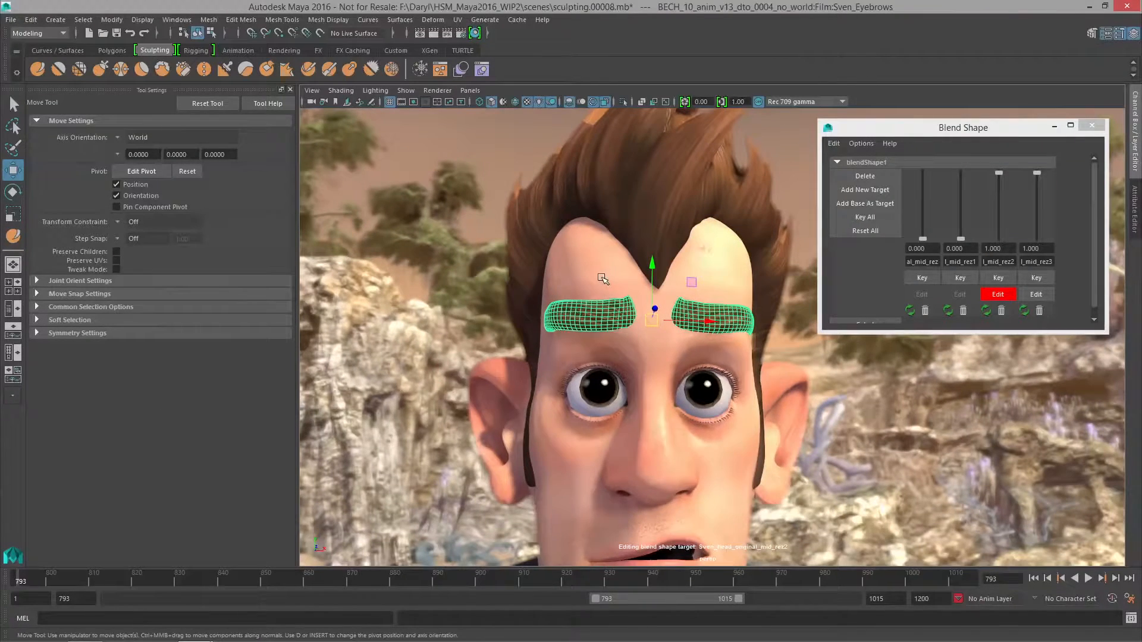
{"action": "left_click", "coordinate": [602, 279], "text": "shift"}
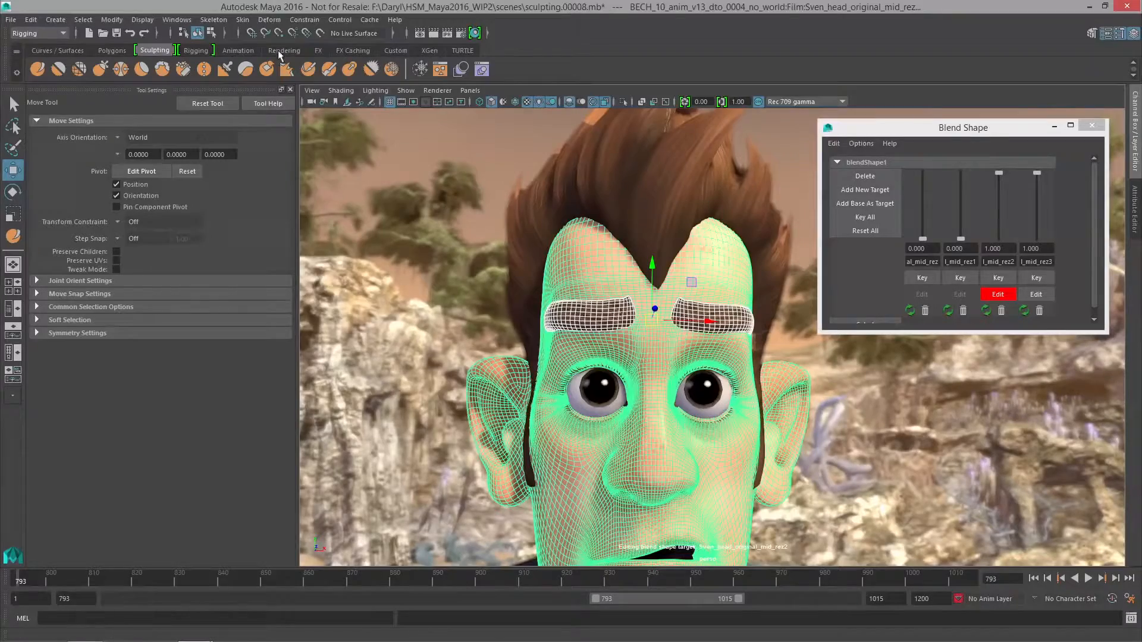
{"action": "left_click", "coordinate": [270, 20]}
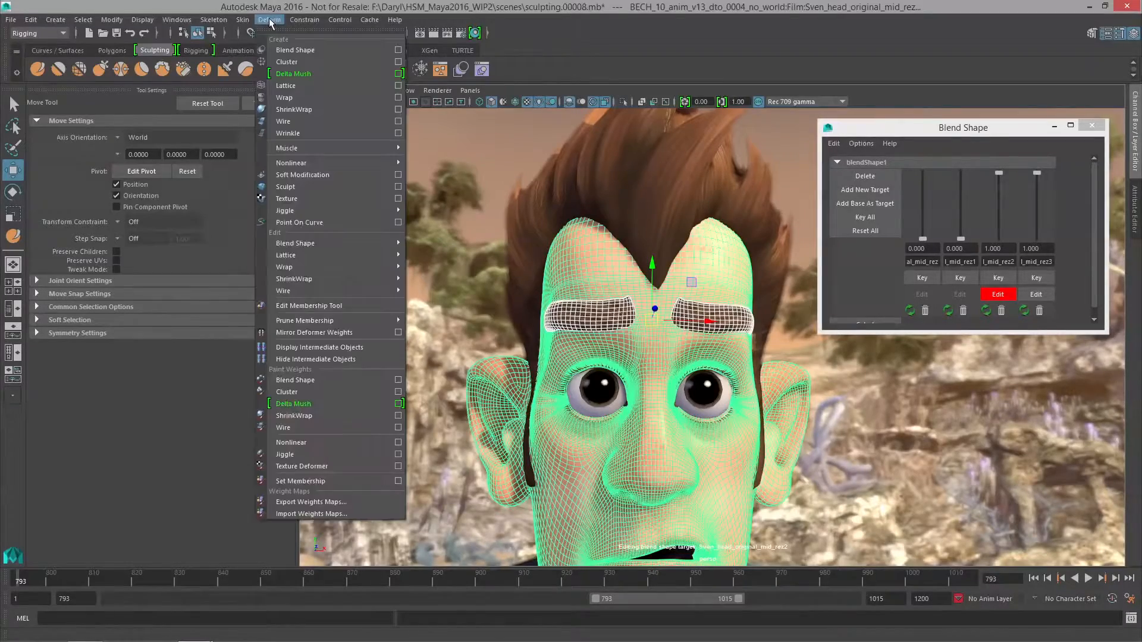
{"action": "left_click", "coordinate": [296, 100]}
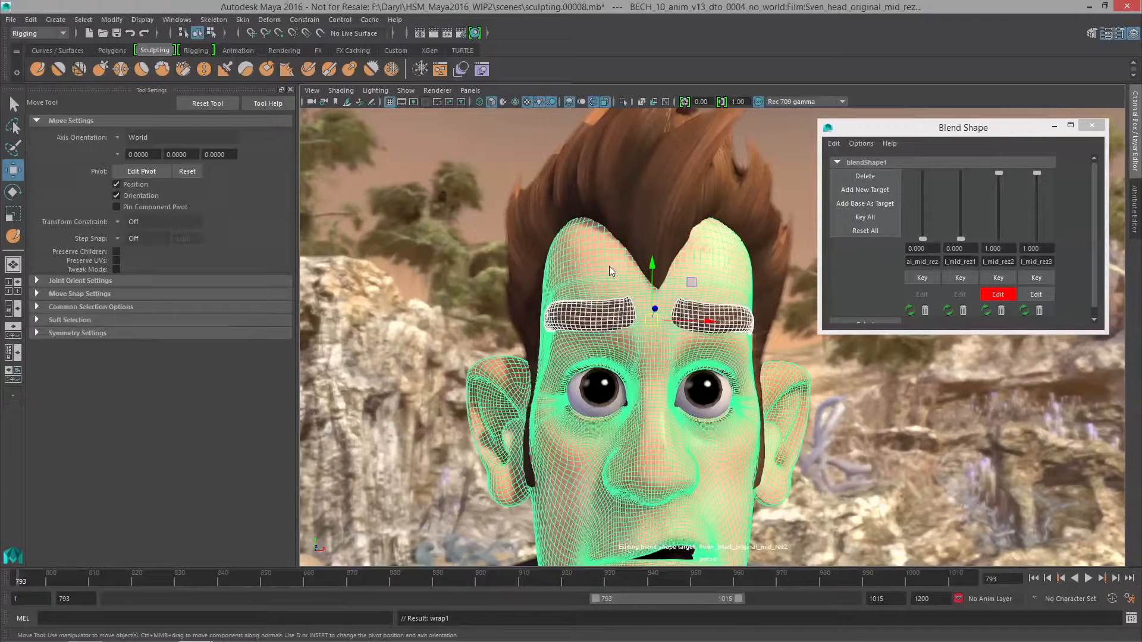
Reselect only the head mesh and reactivate the Grab tool for sculpting the brow area.
{"action": "left_click", "coordinate": [585, 267], "text": "shift"}
{"action": "left_click_drag", "start_coordinate": [586, 267], "coordinate": [595, 266], "text": "alt"}
{"action": "left_click", "coordinate": [577, 265]}
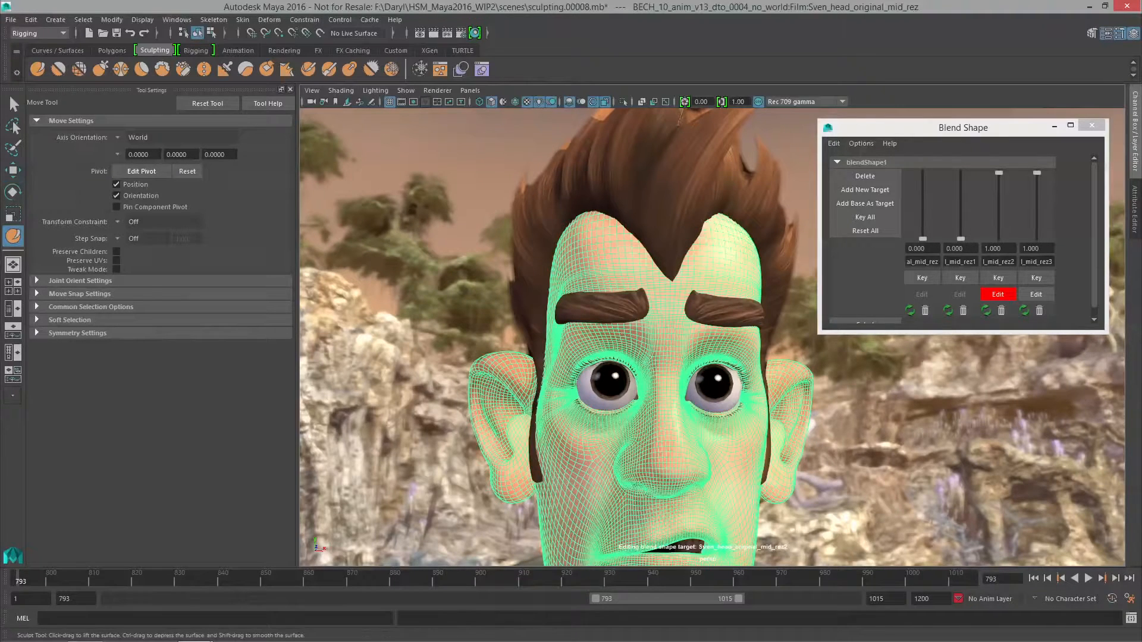
{"action": "right_click", "coordinate": [601, 275]}
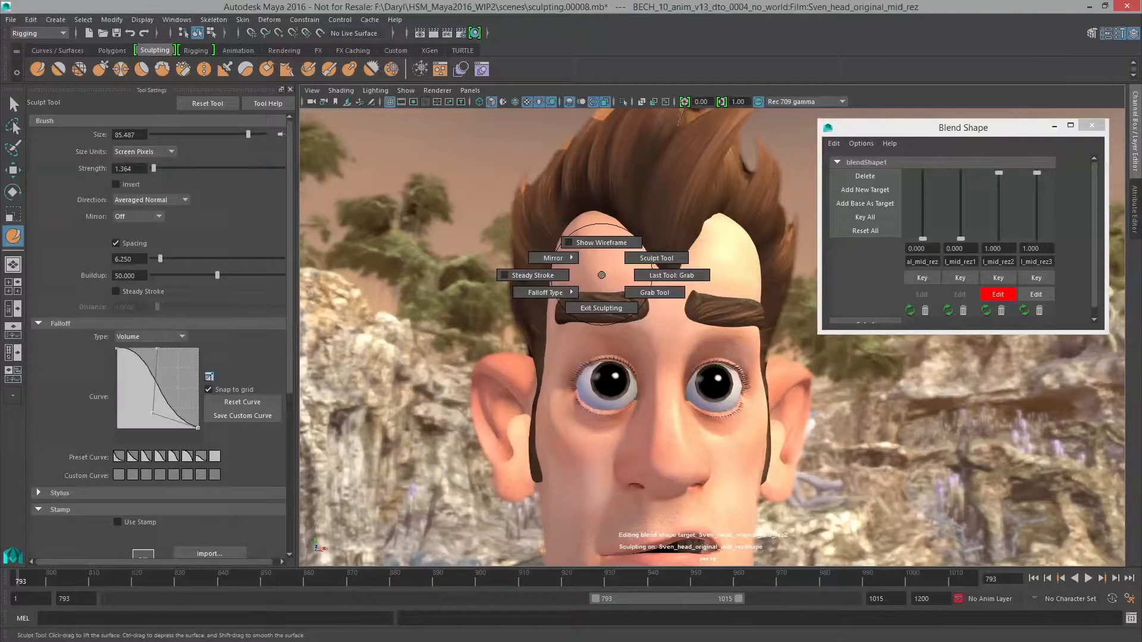
{"action": "right_click_drag", "start_coordinate": [622, 284], "coordinate": [631, 288]}
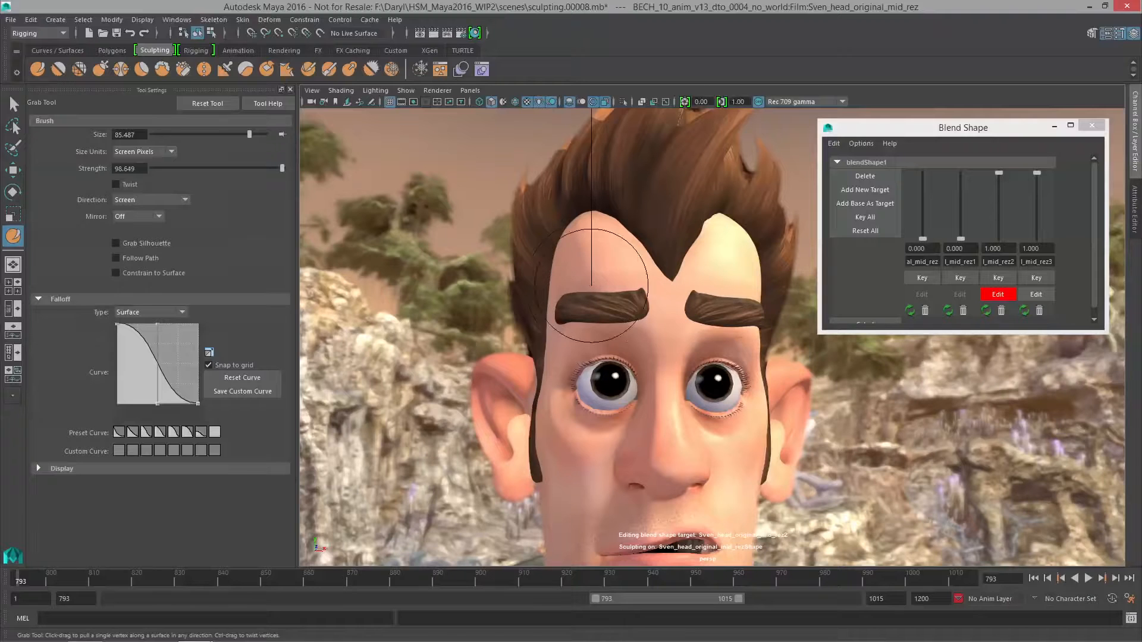